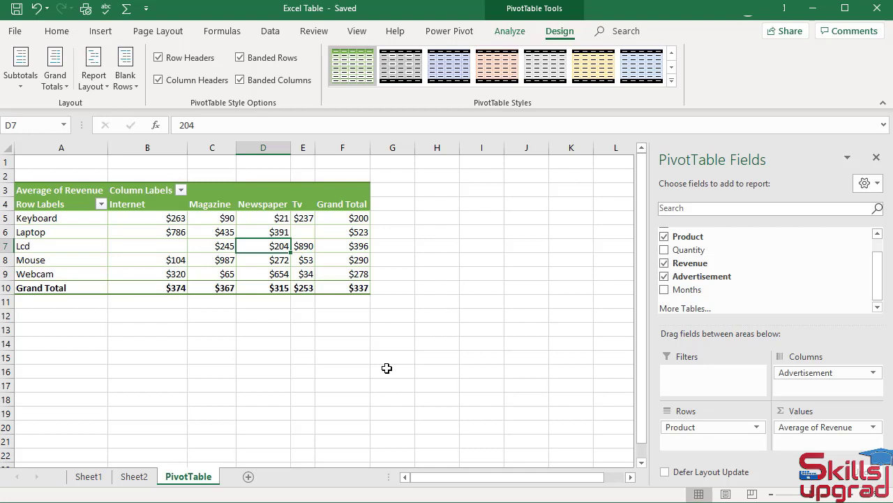
# - Insert a Combo PivotChart from the PivotTable with the Newspaper and Tv series as Clustered Column, and place it directly below the table
pyautogui.click(496, 32)
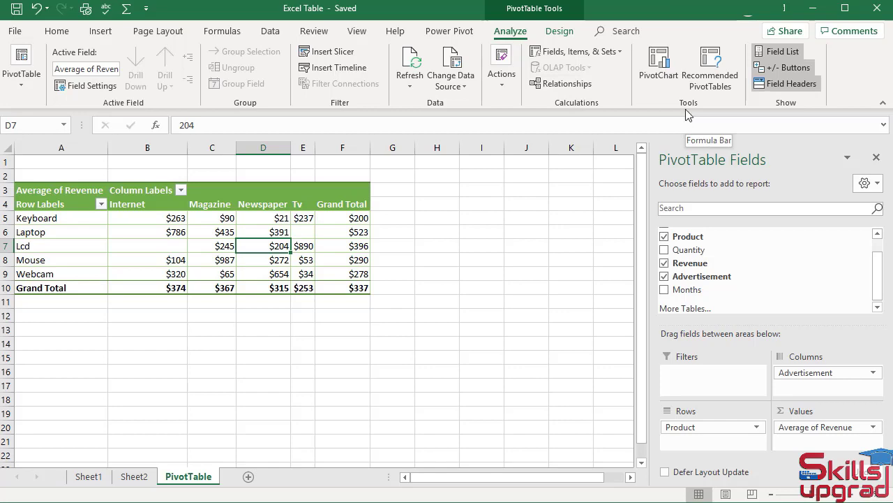
pyautogui.click(656, 72)
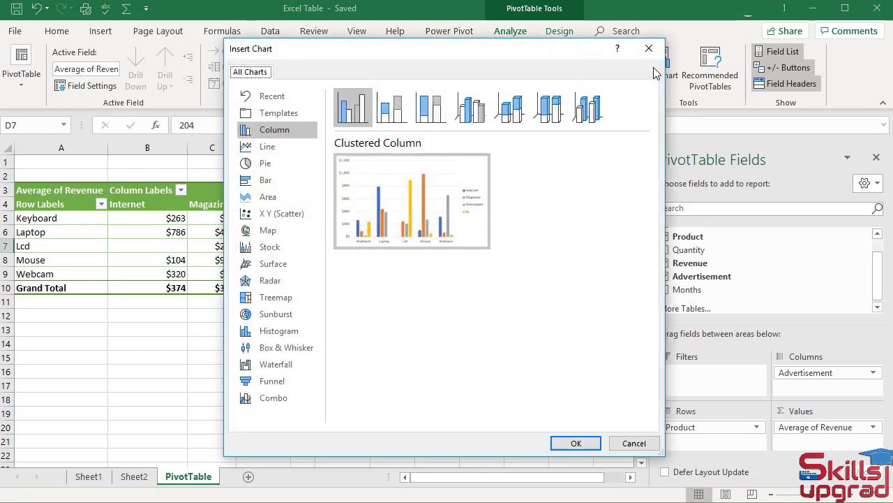
pyautogui.click(283, 403)
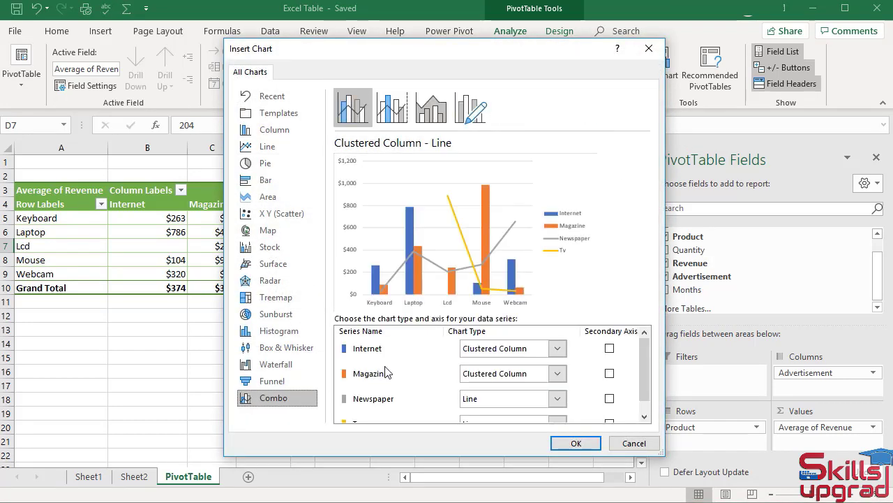
pyautogui.scroll(-1, 384, 369)
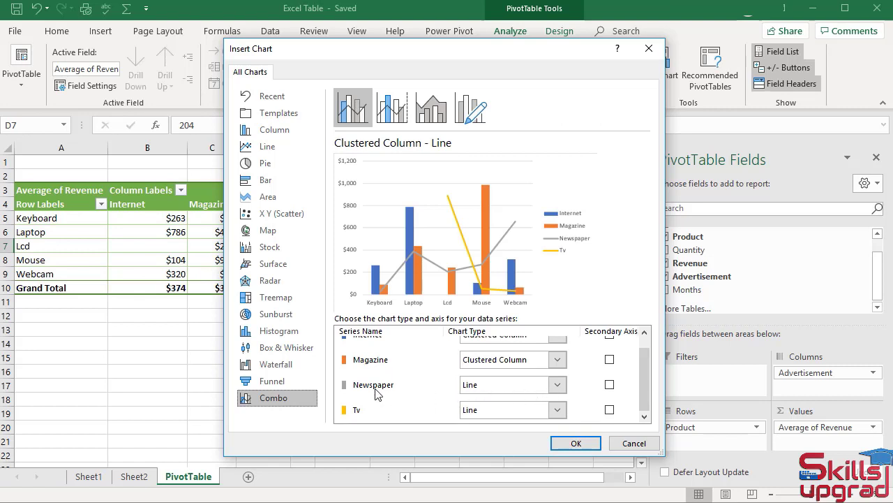
pyautogui.click(558, 385)
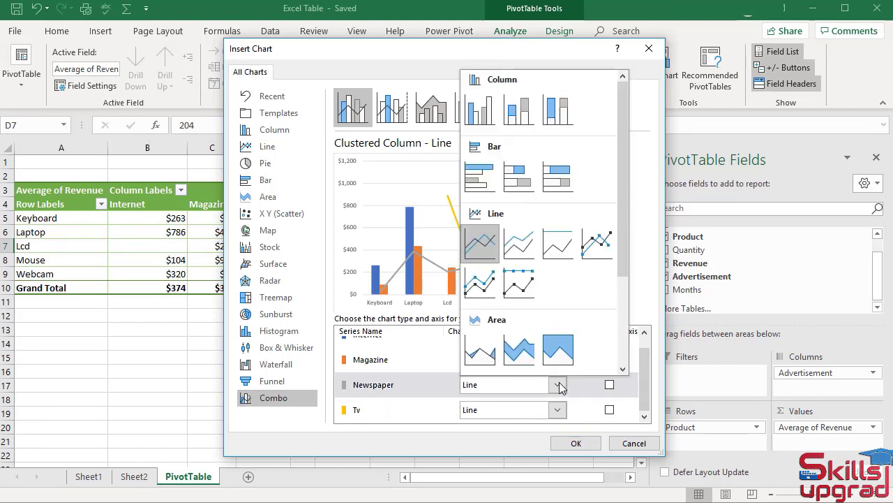
pyautogui.click(489, 110)
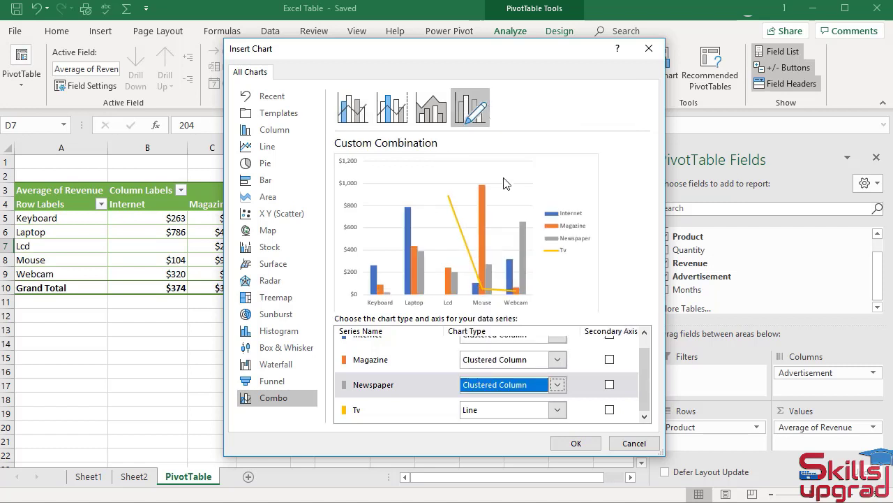
pyautogui.click(558, 412)
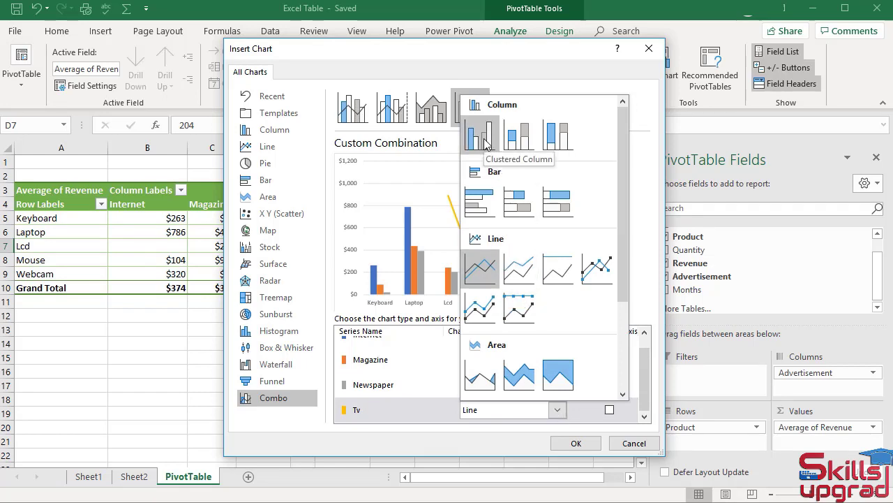
pyautogui.click(486, 143)
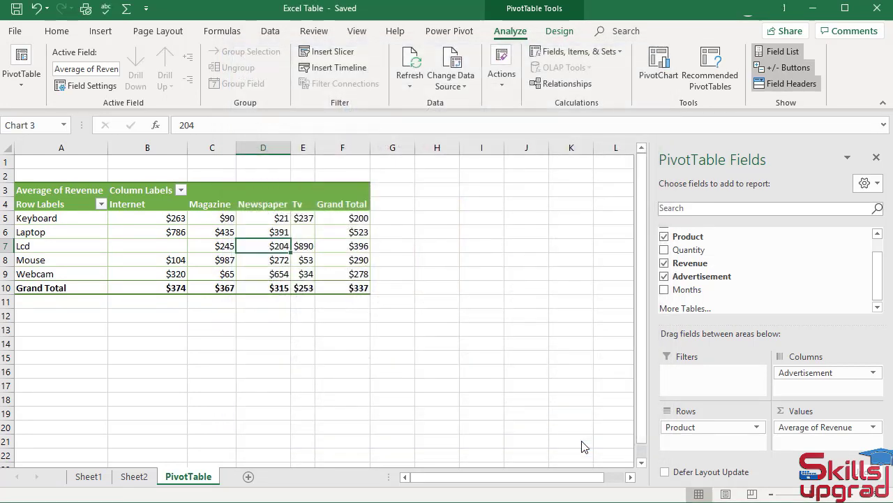
pyautogui.click(575, 443)
pyautogui.moveTo(407, 221); pyautogui.dragTo(385, 303)
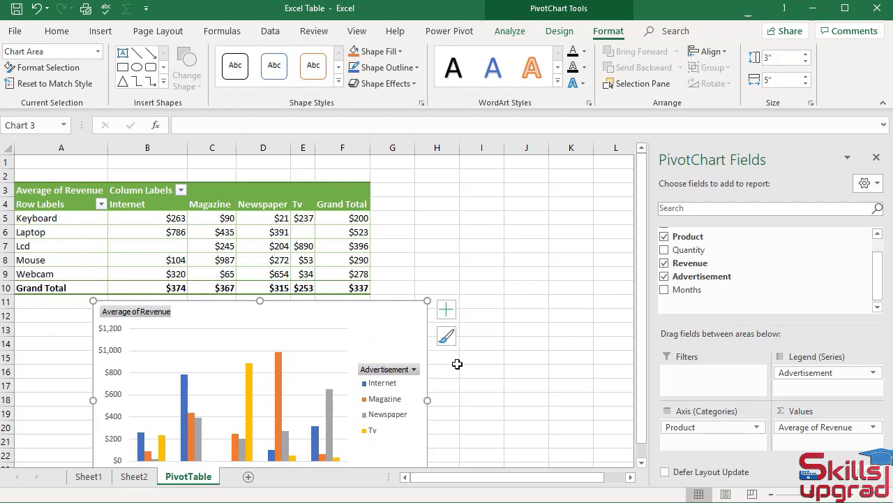
# - Hide all field buttons on the PivotChart and place its legend at the bottom of the chart
pyautogui.scroll(-1, 123, 272)
pyautogui.rightClick(122, 272)
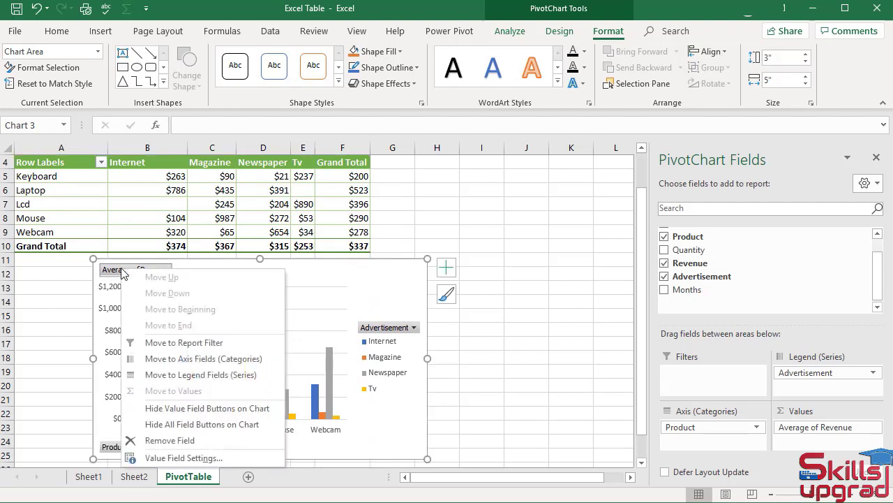
pyautogui.click(185, 426)
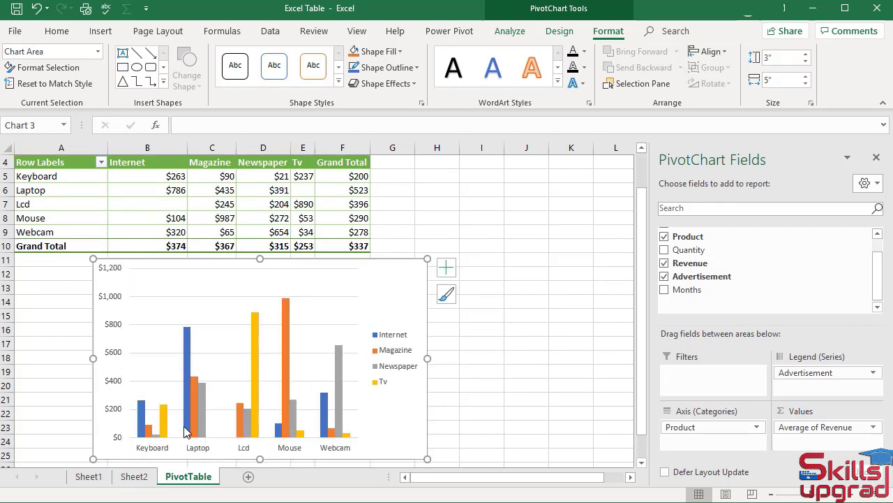
pyautogui.click(448, 268)
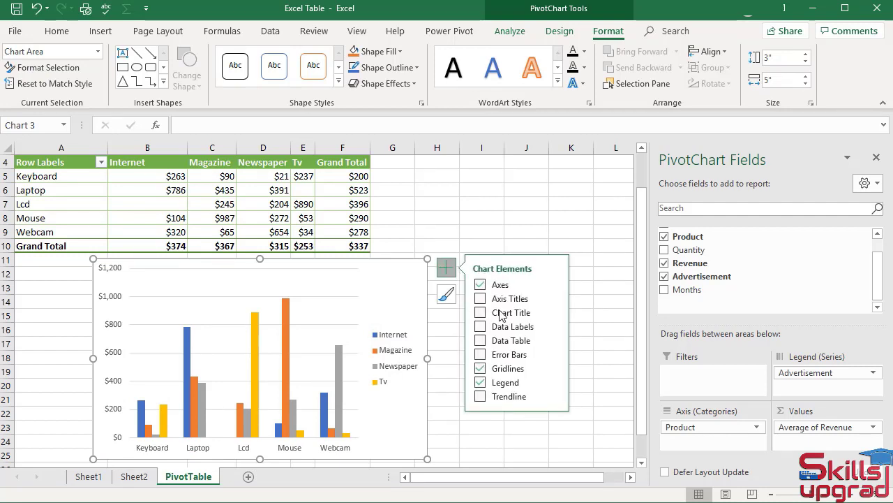
pyautogui.click(554, 382)
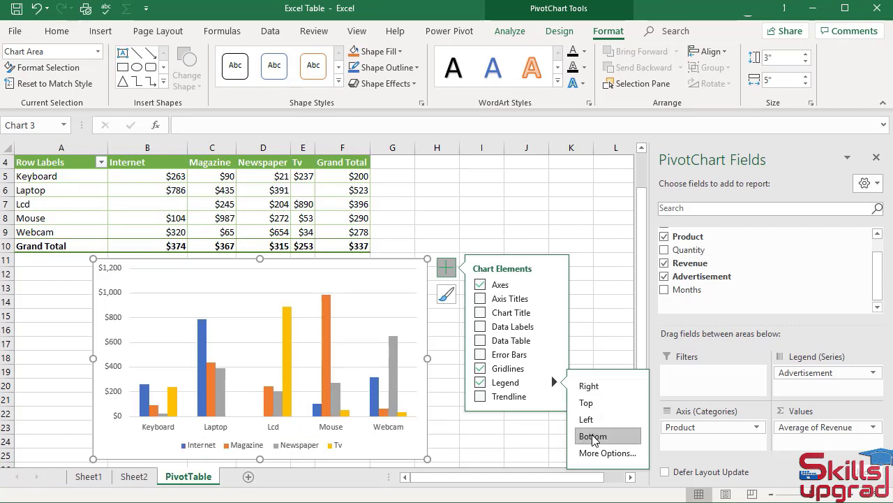
# - Give the Tv series columns a solid fill in the green theme color
pyautogui.doubleClick(382, 299)
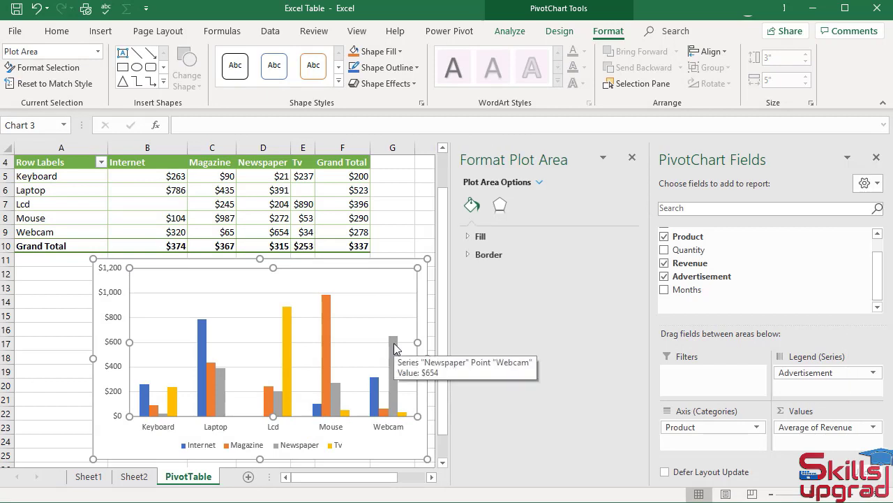
pyautogui.click(402, 419)
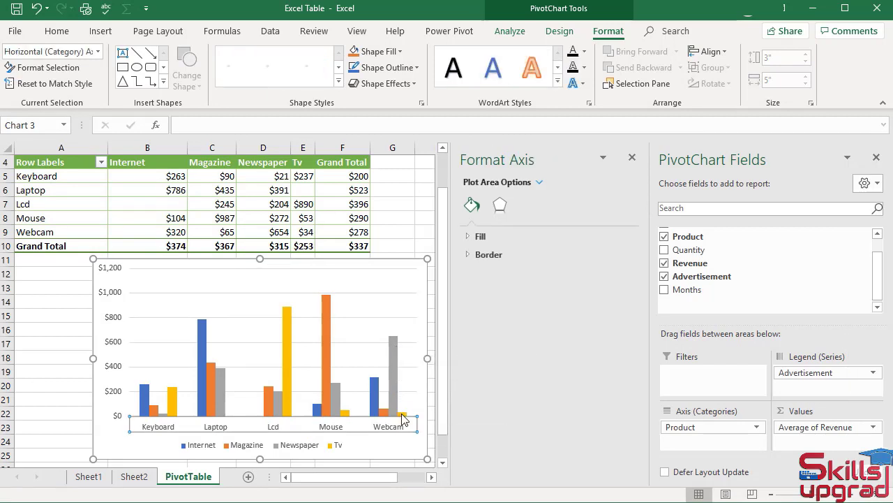
pyautogui.click(402, 413)
pyautogui.click(468, 237)
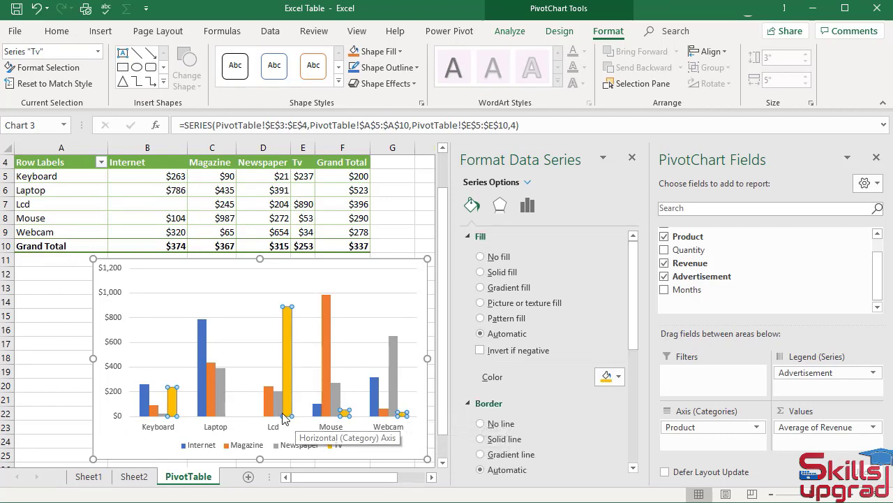
pyautogui.click(489, 273)
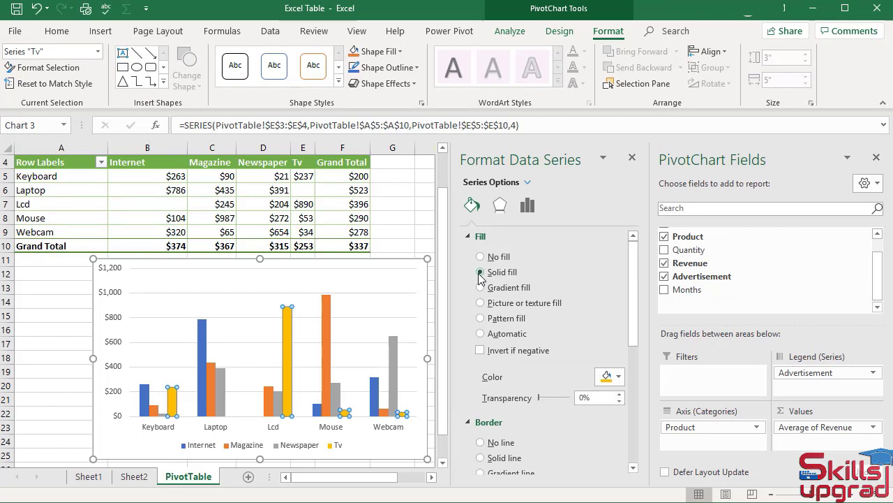
pyautogui.click(619, 377)
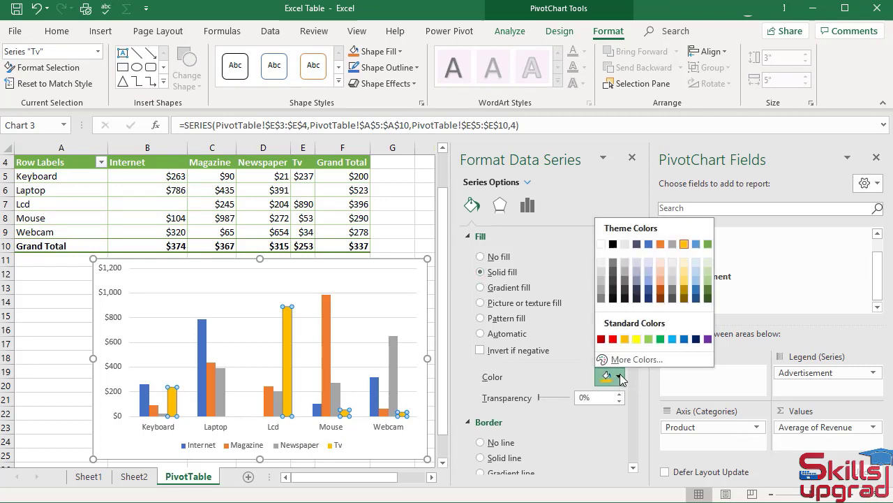
pyautogui.click(708, 244)
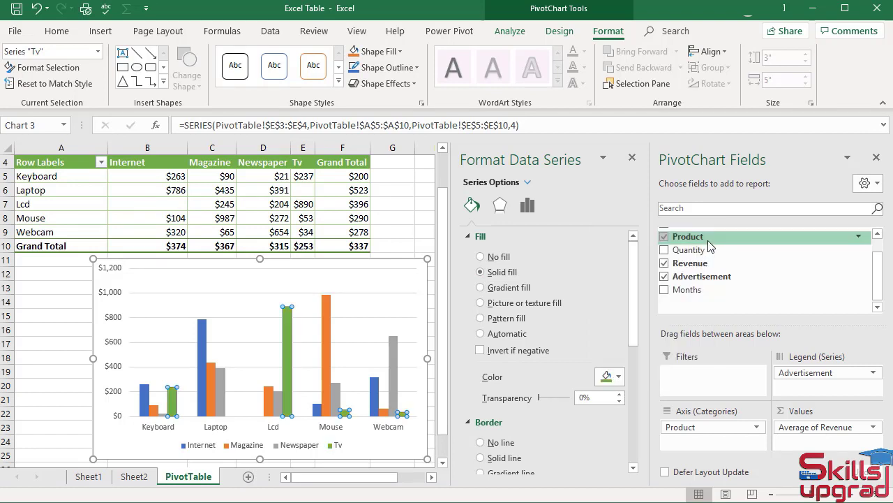
# - Give the Newspaper series columns a solid fill in the lighter blue theme color
pyautogui.click(393, 358)
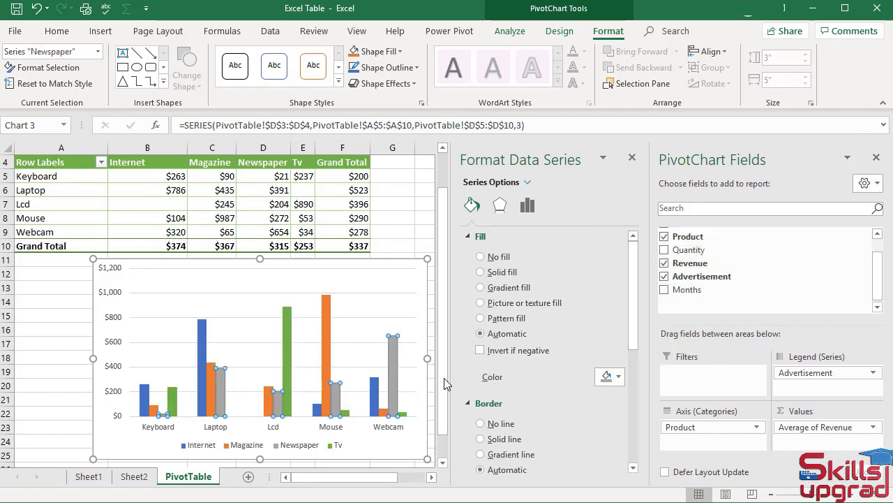
pyautogui.click(481, 271)
pyautogui.click(618, 378)
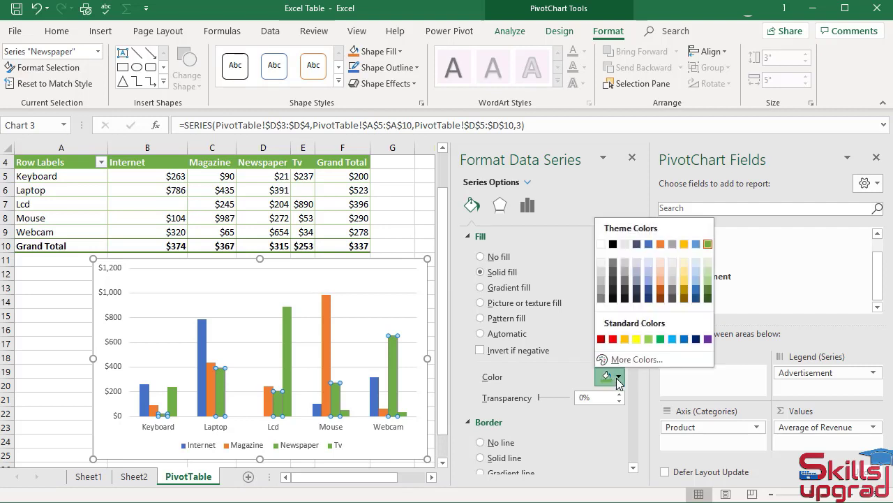
pyautogui.click(697, 246)
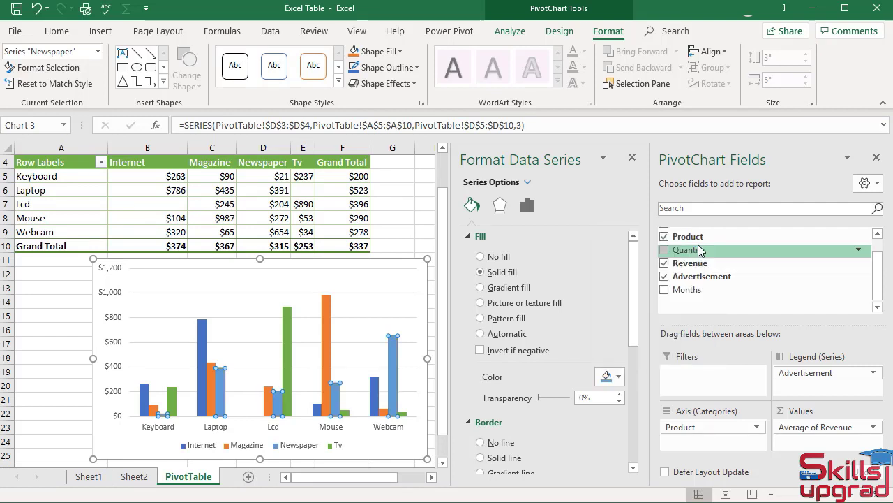
# - Give the Magazine series columns a solid fill in the standard purple color
pyautogui.click(382, 413)
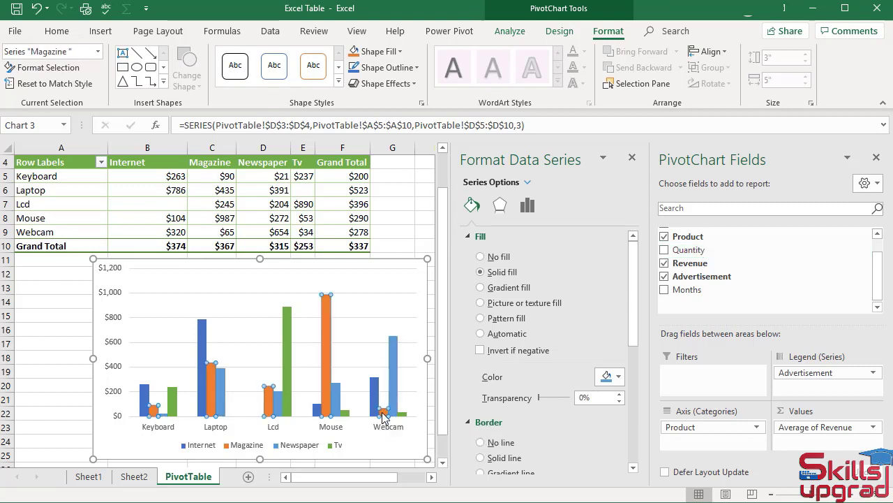
pyautogui.click(483, 272)
pyautogui.click(615, 377)
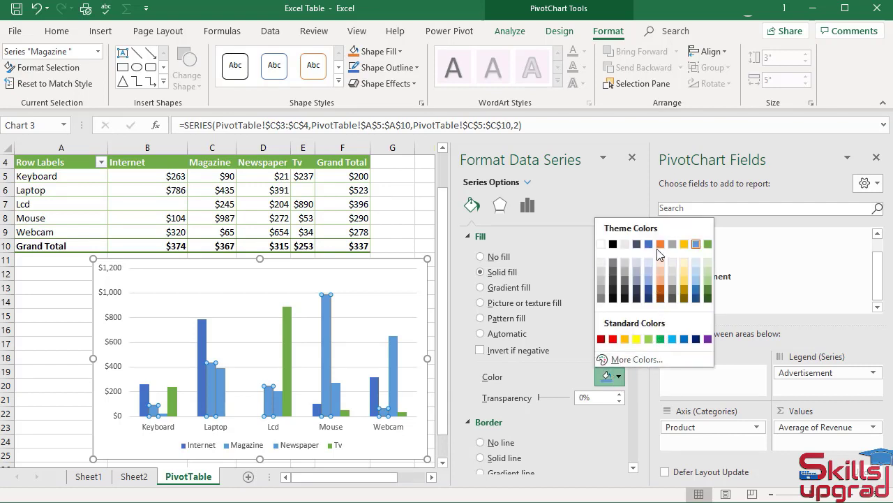
pyautogui.click(708, 339)
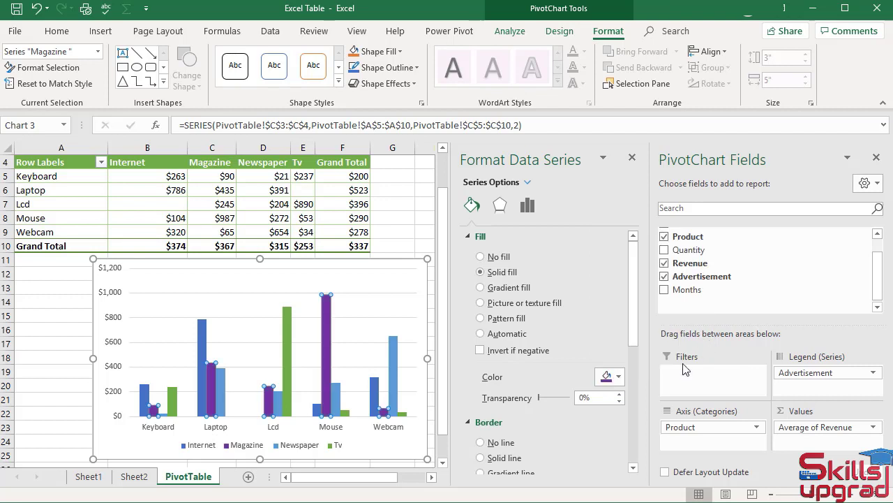
# - Give the Internet series columns a solid fill in the standard light blue color
pyautogui.click(376, 395)
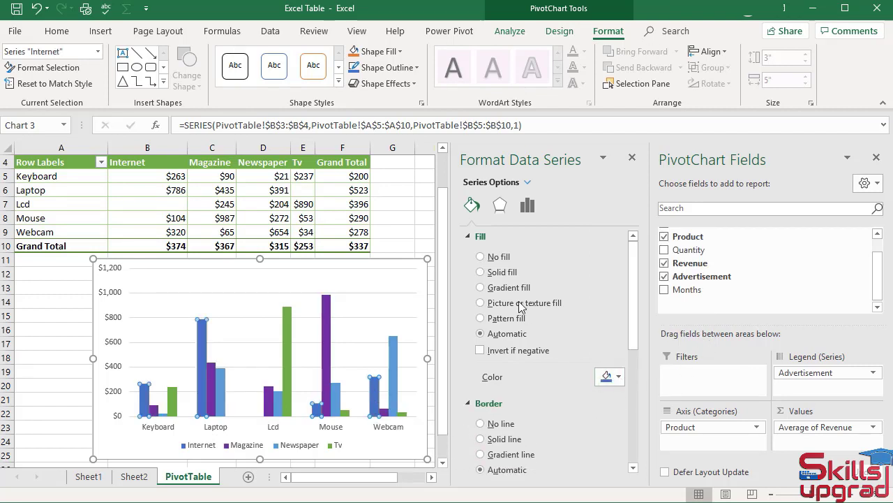
pyautogui.click(607, 376)
pyautogui.click(621, 377)
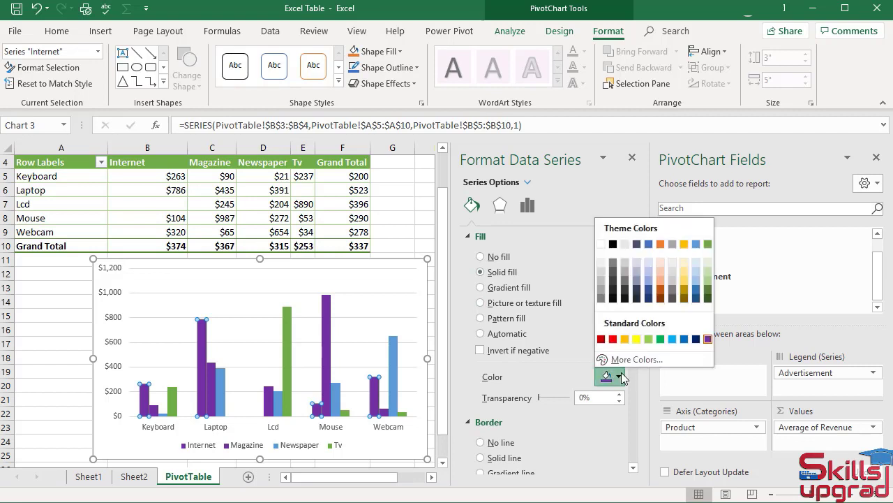
pyautogui.click(671, 339)
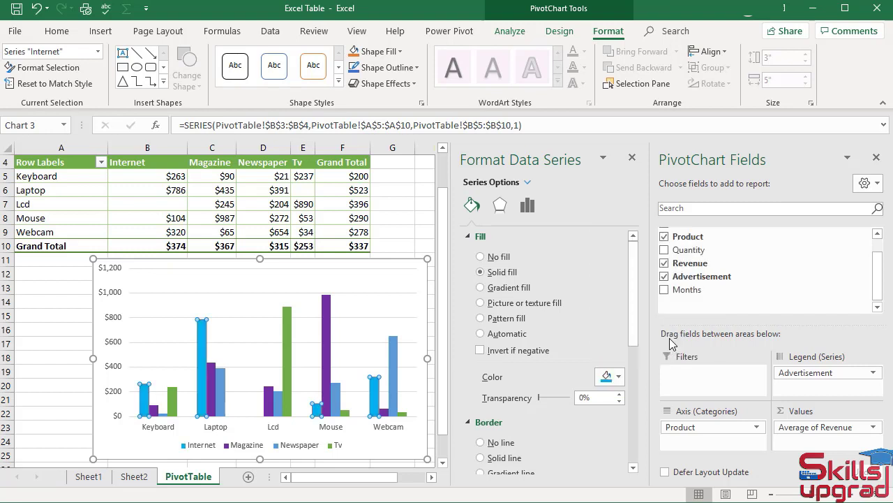
# - Set the series overlap to 100% and reduce the gap width to below 86% for wider columns
pyautogui.click(527, 207)
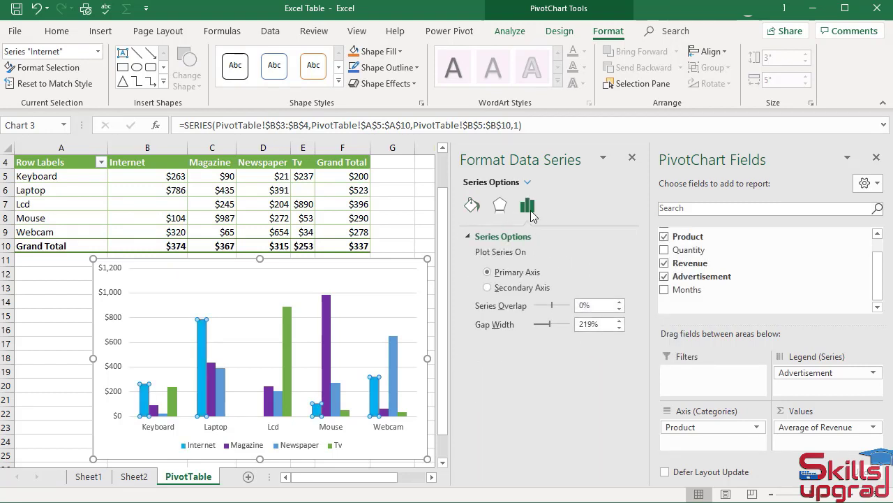
pyautogui.moveTo(552, 305); pyautogui.dragTo(577, 303)
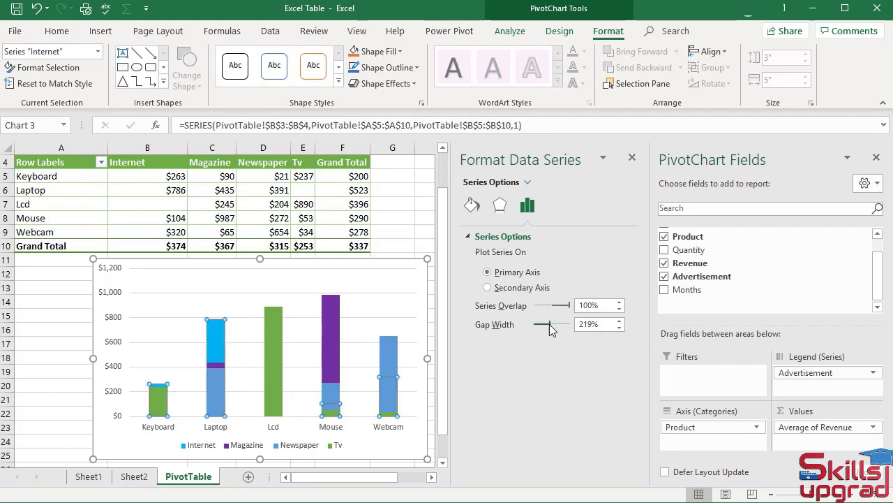
pyautogui.moveTo(550, 324); pyautogui.dragTo(540, 325)
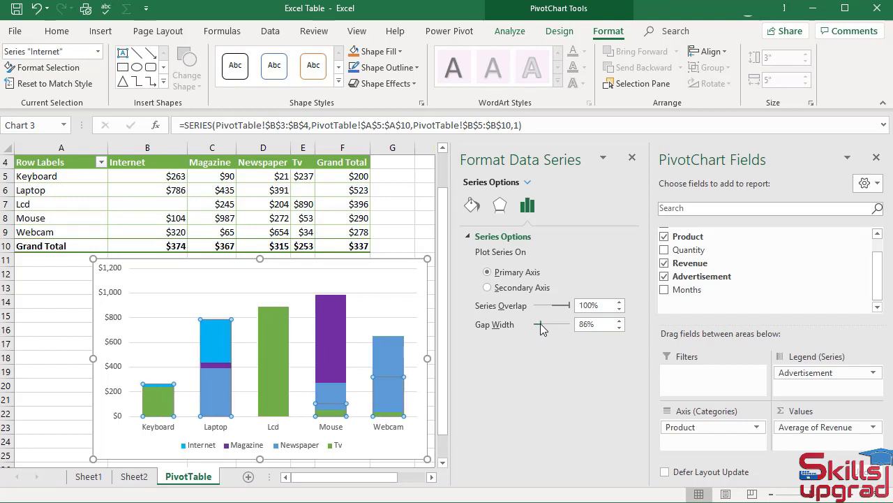
# - Close the series formatting and PivotChart field panes, and move the chart left so it starts in column A beneath the PivotTable
pyautogui.click(632, 160)
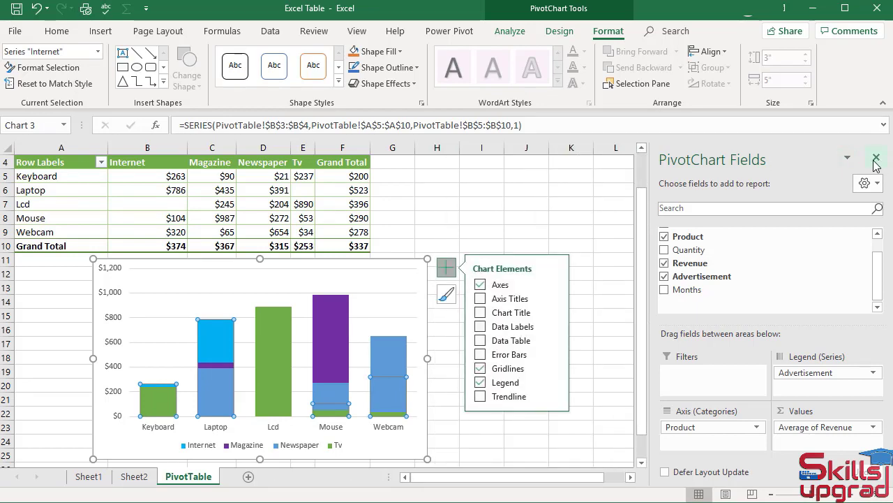
pyautogui.click(876, 157)
pyautogui.click(319, 222)
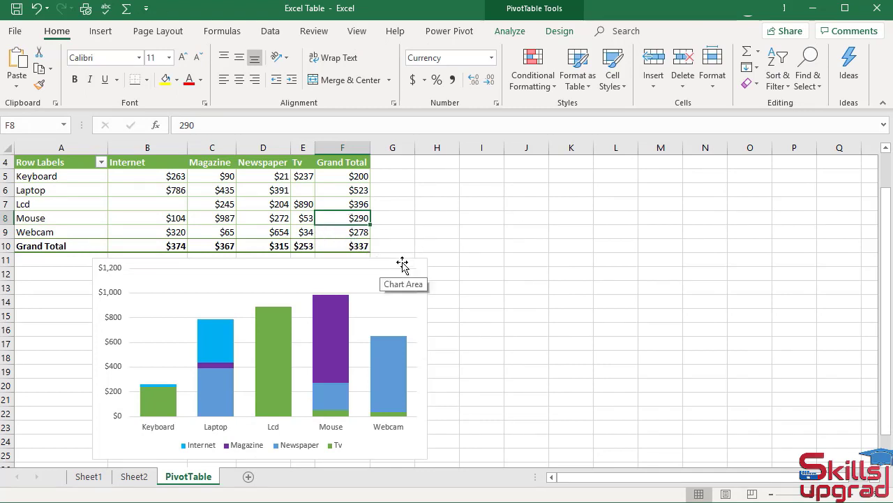
pyautogui.moveTo(402, 264); pyautogui.dragTo(325, 260)
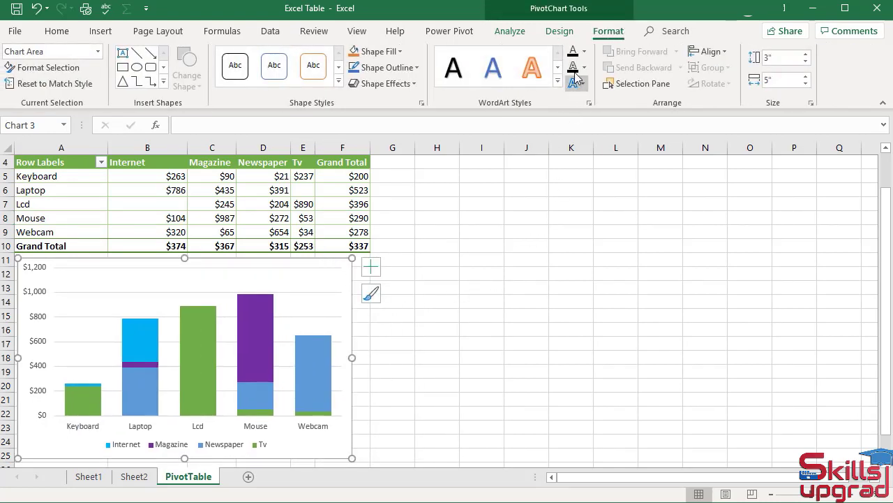
# - Insert a slicer for the Month field and move it beside the PivotTable so it starts in column H near row 5
pyautogui.click(511, 30)
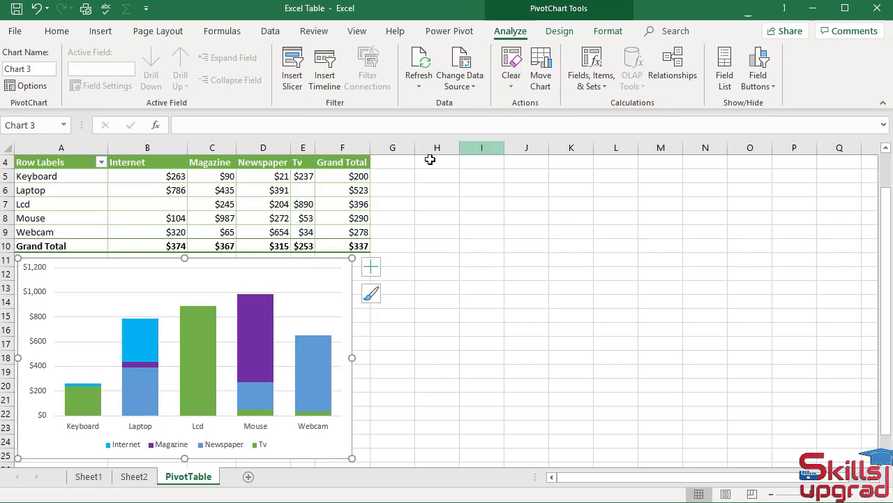
pyautogui.click(298, 80)
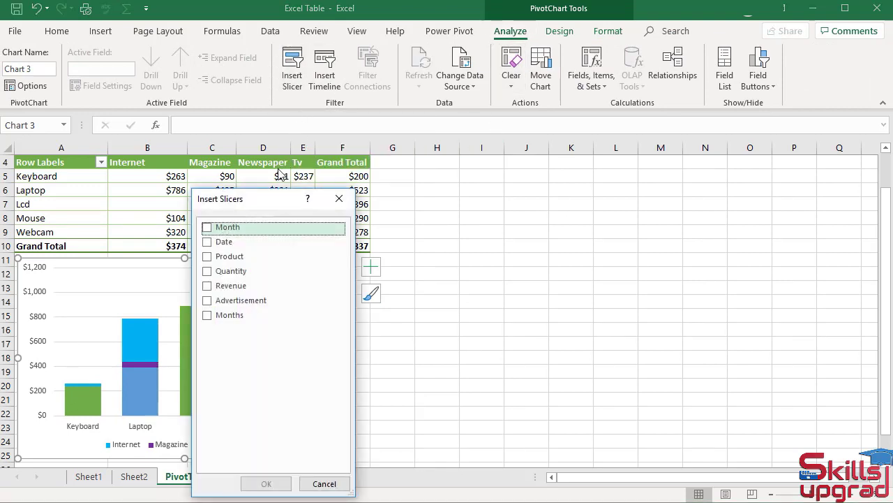
pyautogui.click(207, 227)
pyautogui.click(271, 483)
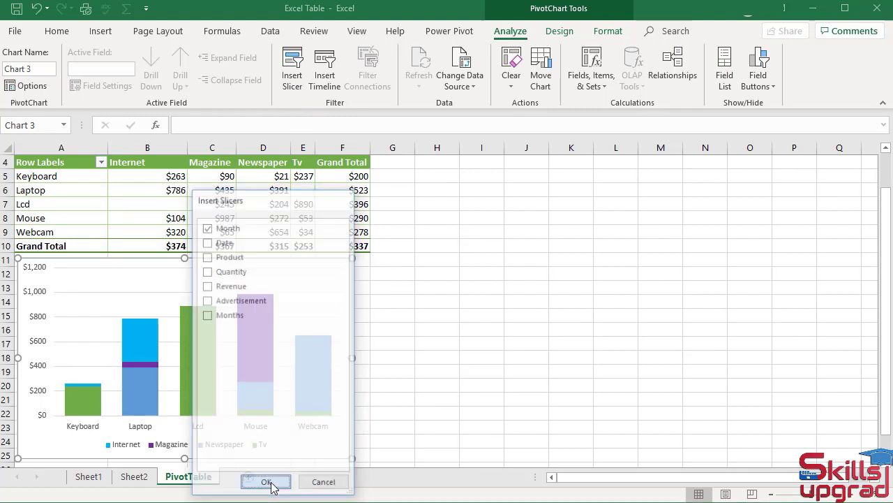
pyautogui.moveTo(430, 234); pyautogui.dragTo(459, 184)
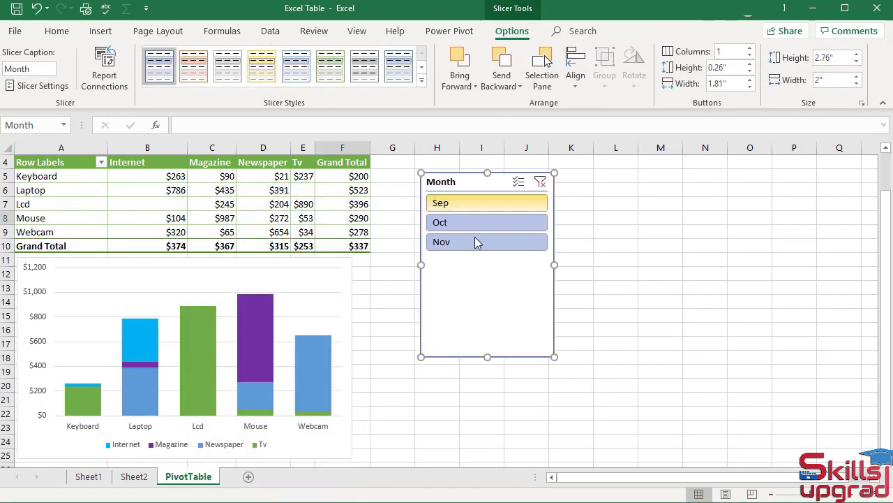
# - Apply the green Dark slicer style to the Month slicer and shrink it to about 1.43" high by 1.55" wide
pyautogui.click(422, 80)
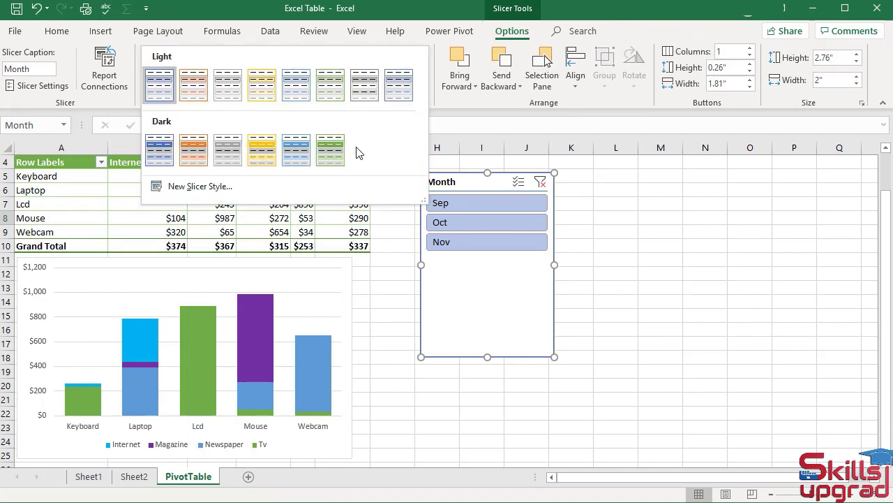
pyautogui.click(332, 152)
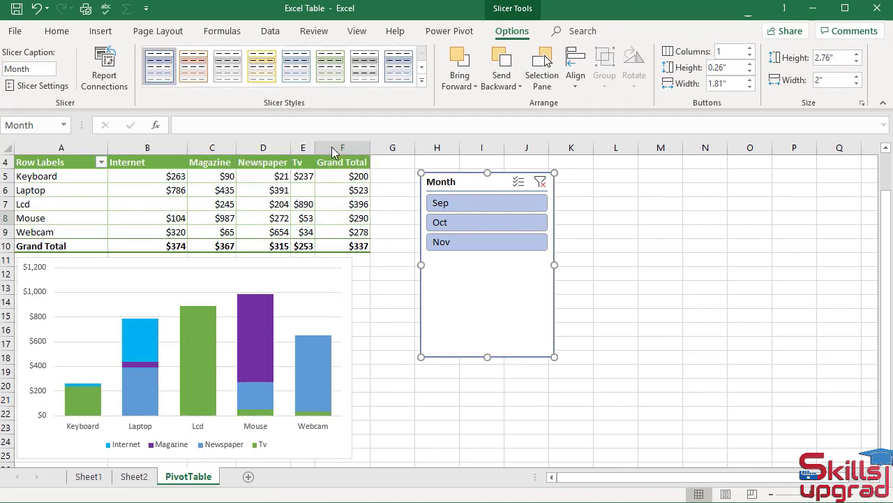
pyautogui.moveTo(488, 359); pyautogui.dragTo(483, 268)
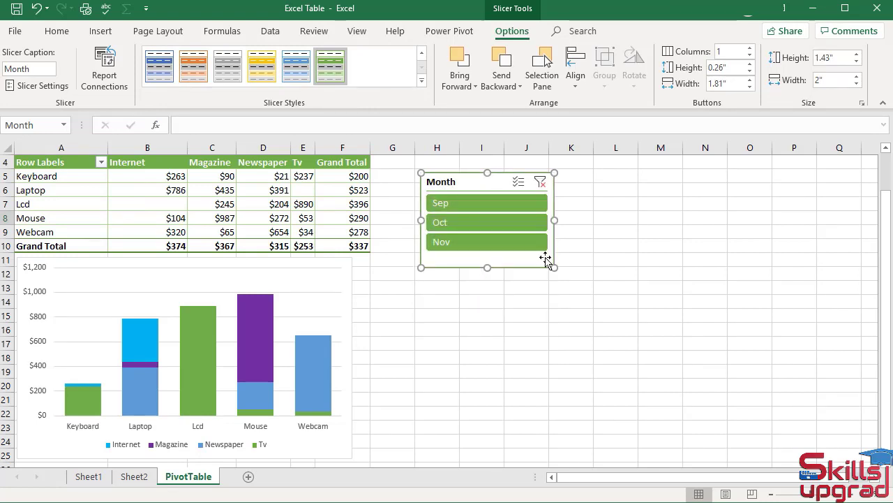
pyautogui.moveTo(558, 221); pyautogui.dragTo(524, 219)
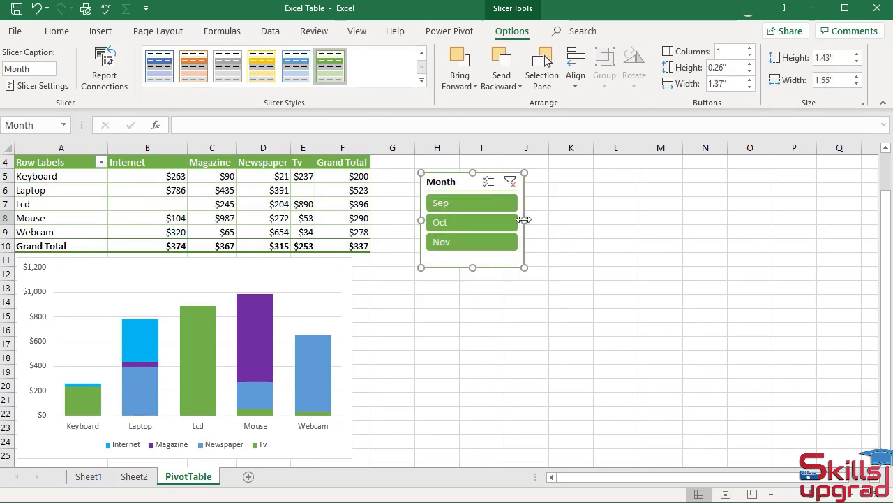
# - Filter the PivotTable and chart with the Month slicer by Sep, Oct and Nov in turn, and clear the filter
pyautogui.click(457, 204)
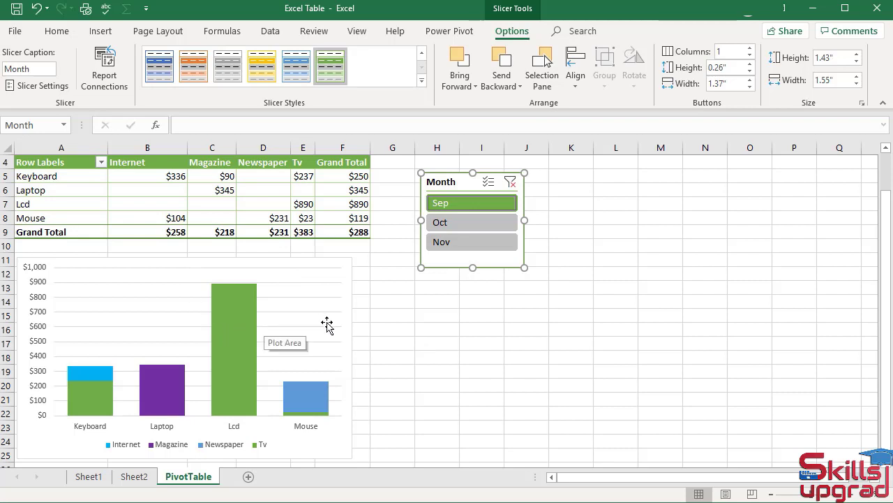
pyautogui.click(467, 223)
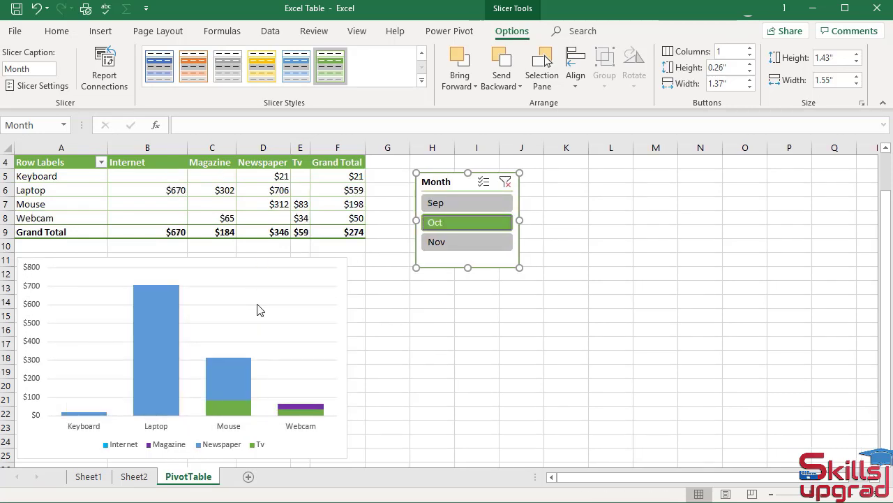
pyautogui.moveTo(302, 200)
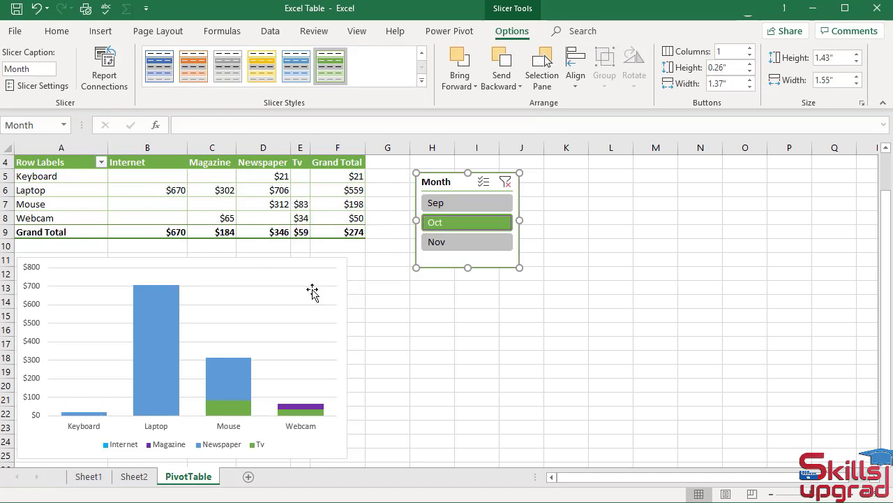
pyautogui.click(455, 249)
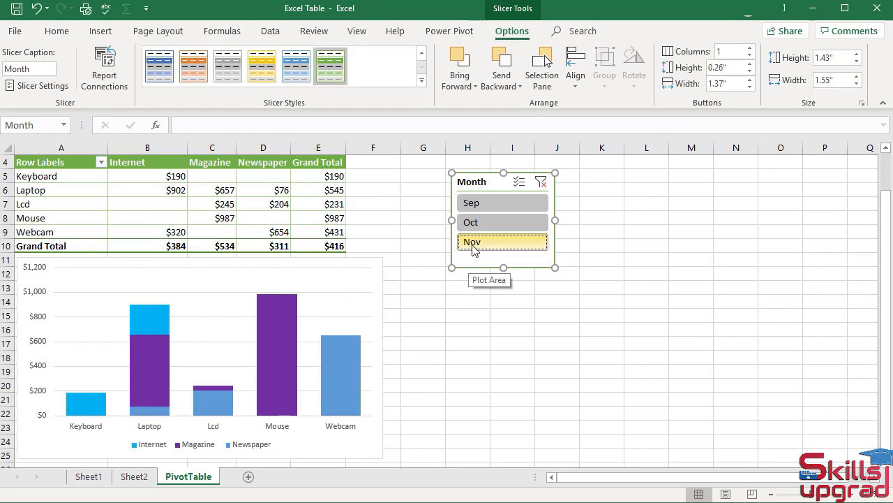
pyautogui.click(542, 183)
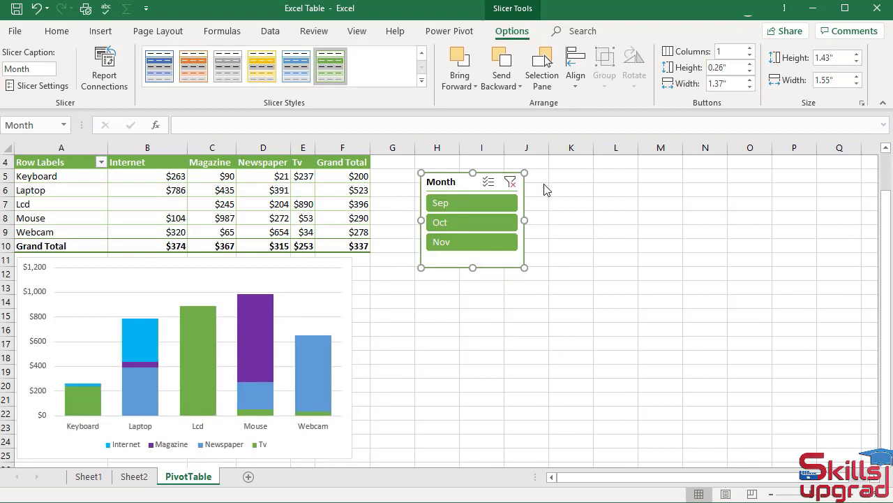